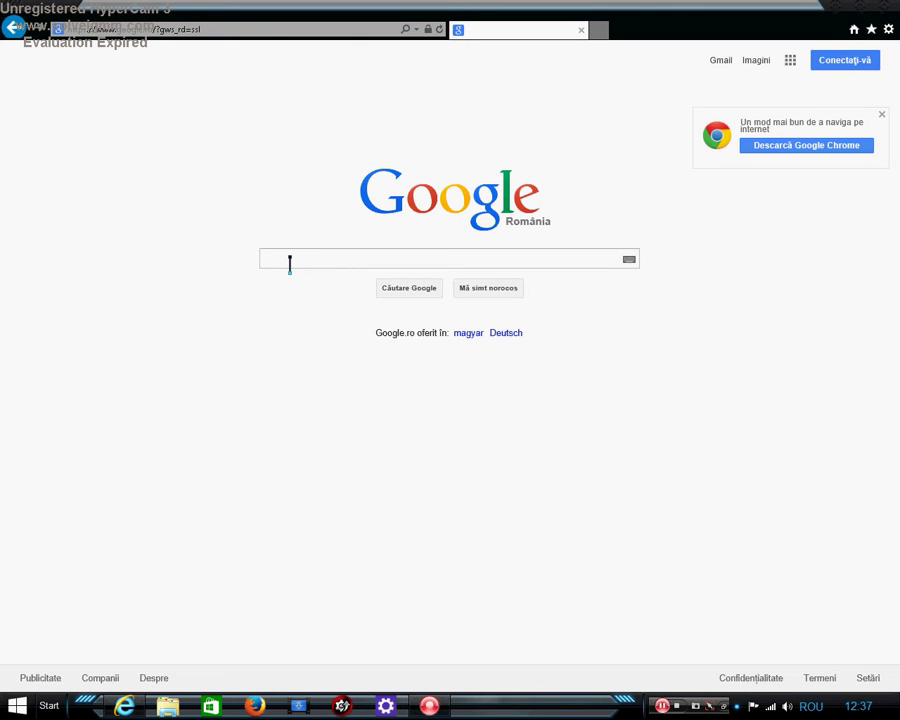
Search Google for iobit unlocker and open the Softpedia download page for IObit Unlocker Portable
left_click(289, 262)
type("i")
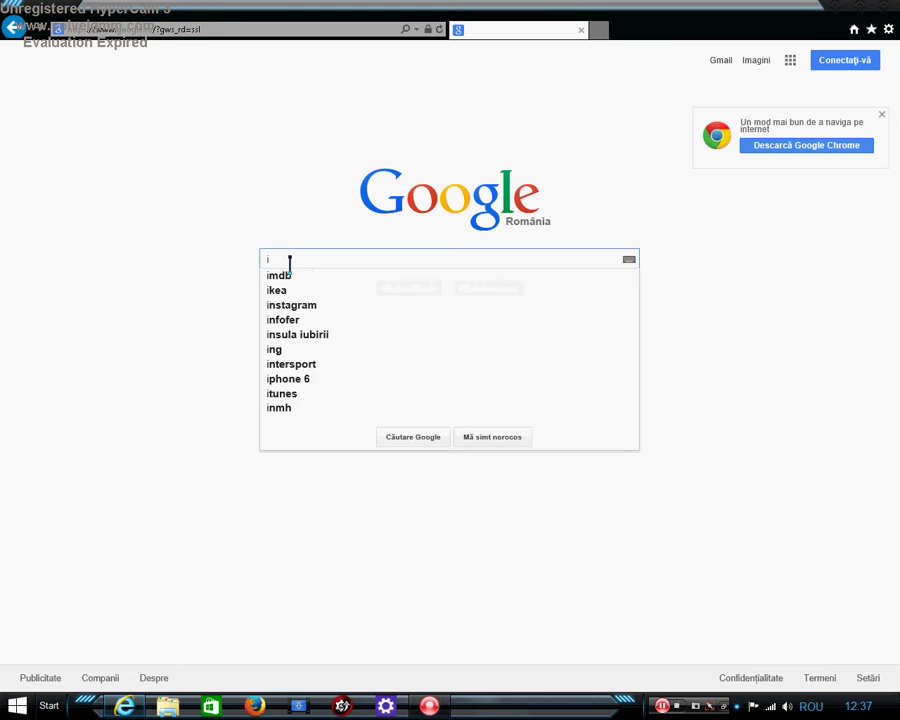
type("bit unlo")
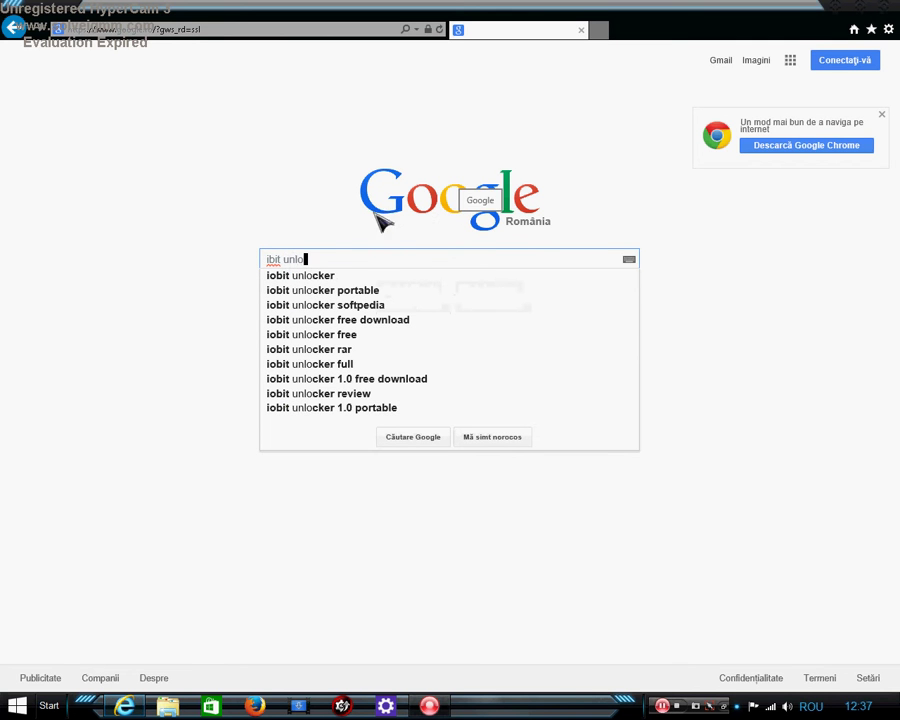
left_click(390, 279)
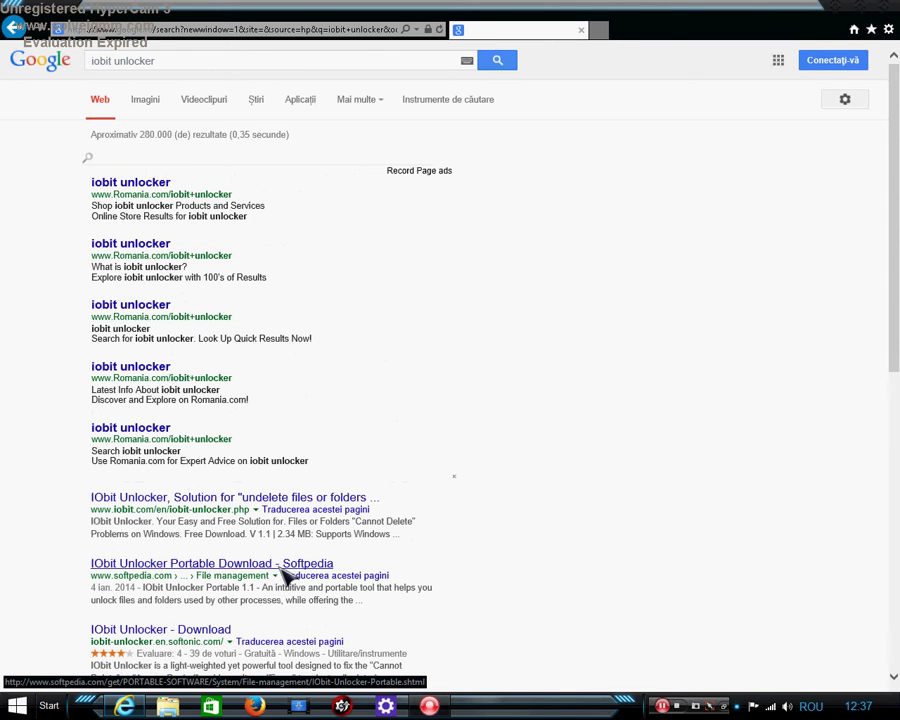
left_click(284, 566)
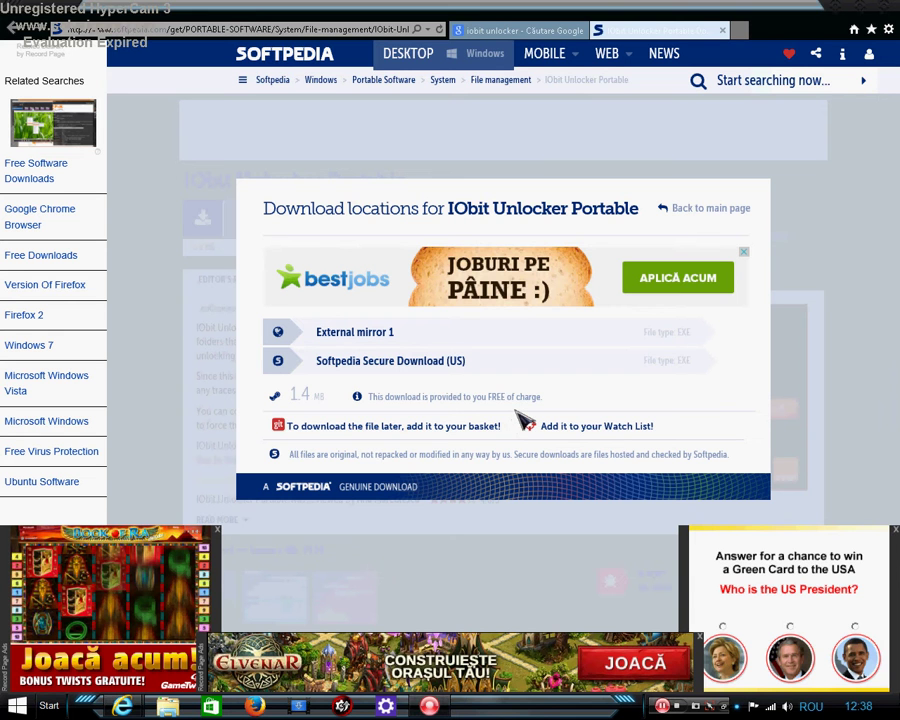
Save IObitUnlockerPortable_1.1.paf.exe from the Softpedia Secure Download (US) mirror and run it
left_click(414, 367)
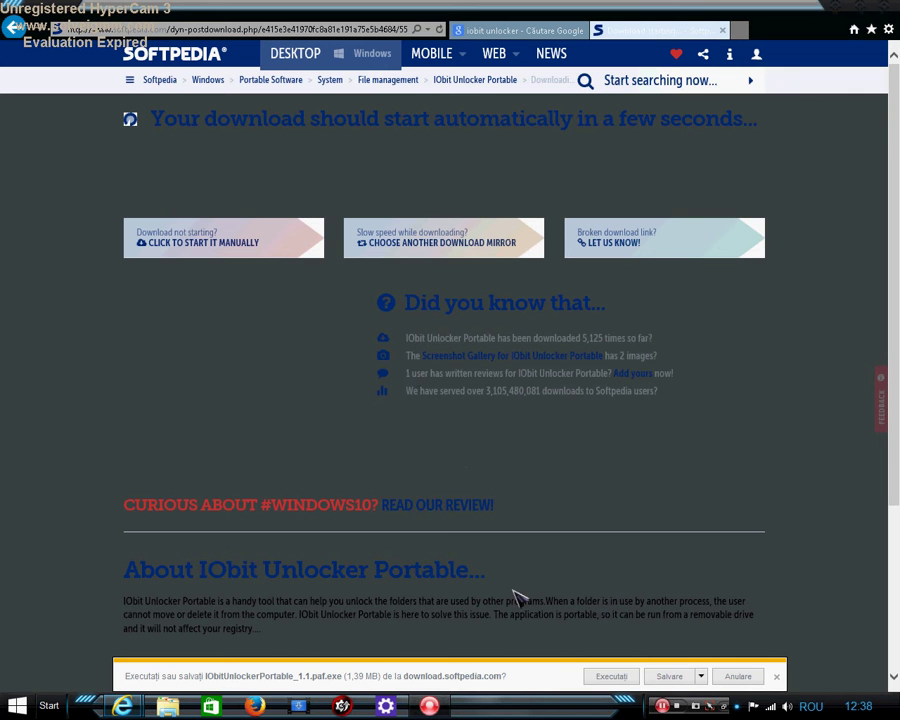
left_click(670, 677)
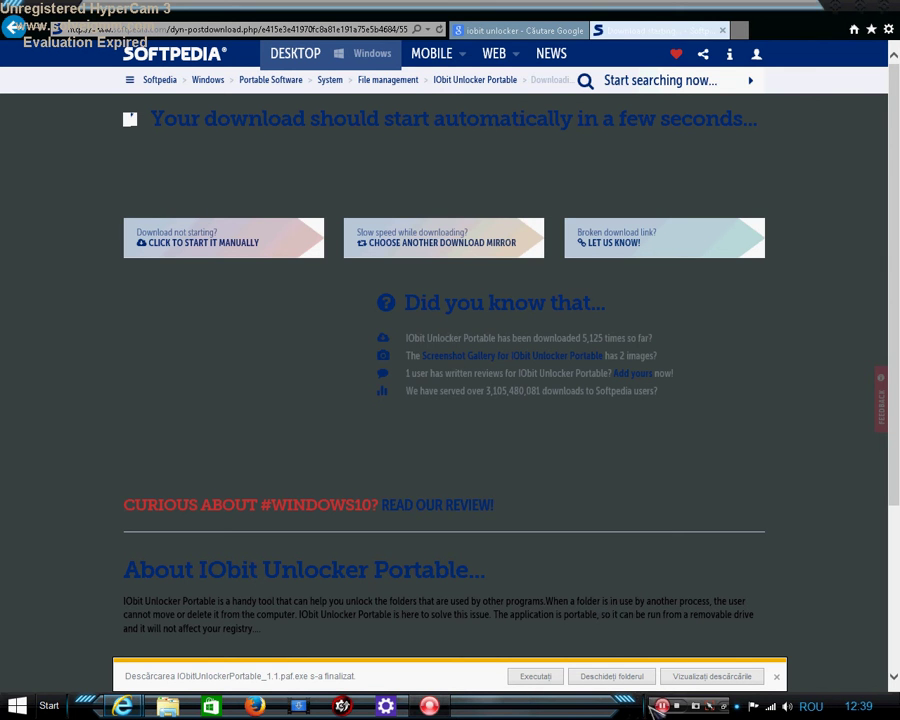
left_click(536, 677)
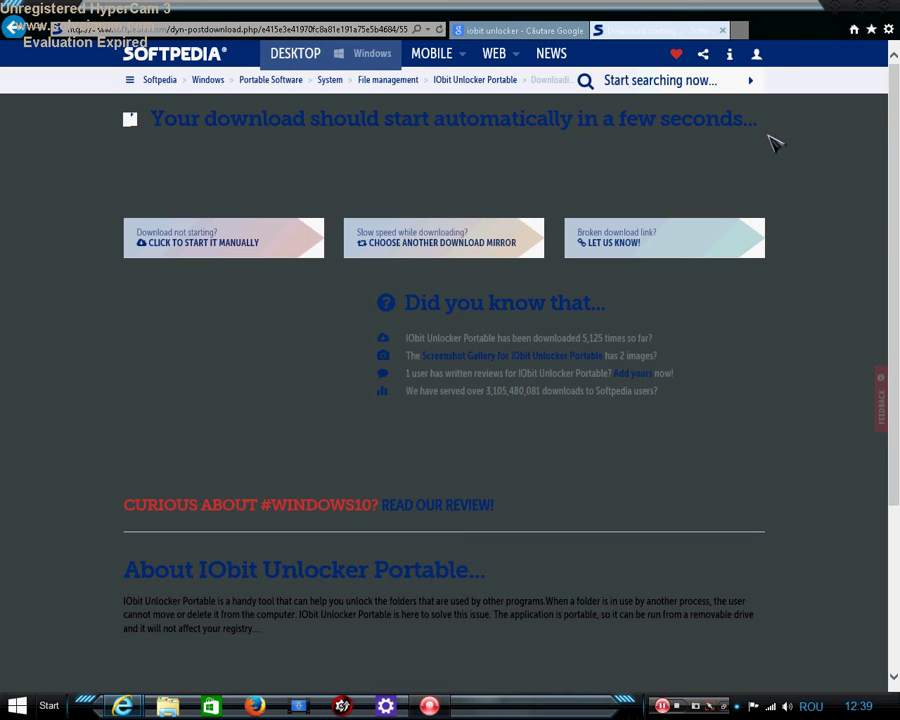
Close the browser with all its tabs and confirm Română as the installer language
left_click(882, 8)
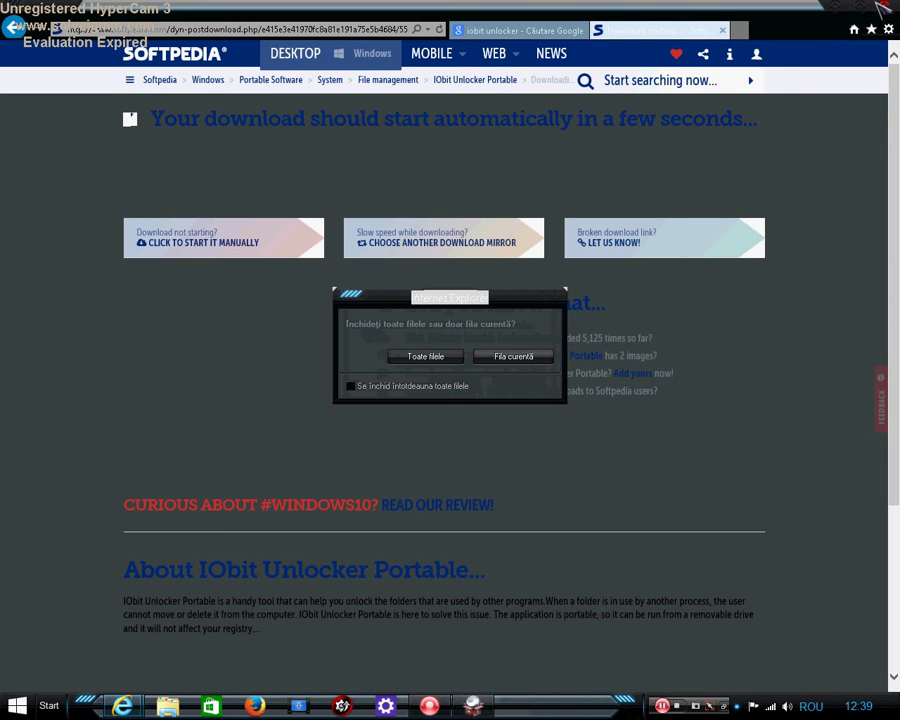
left_click(414, 361)
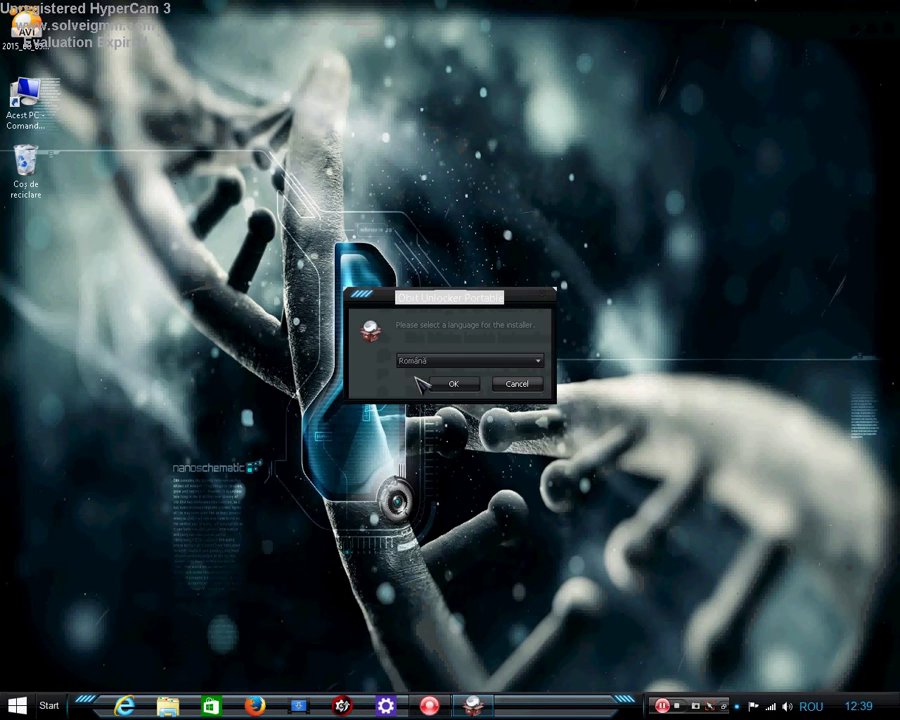
left_click(454, 367)
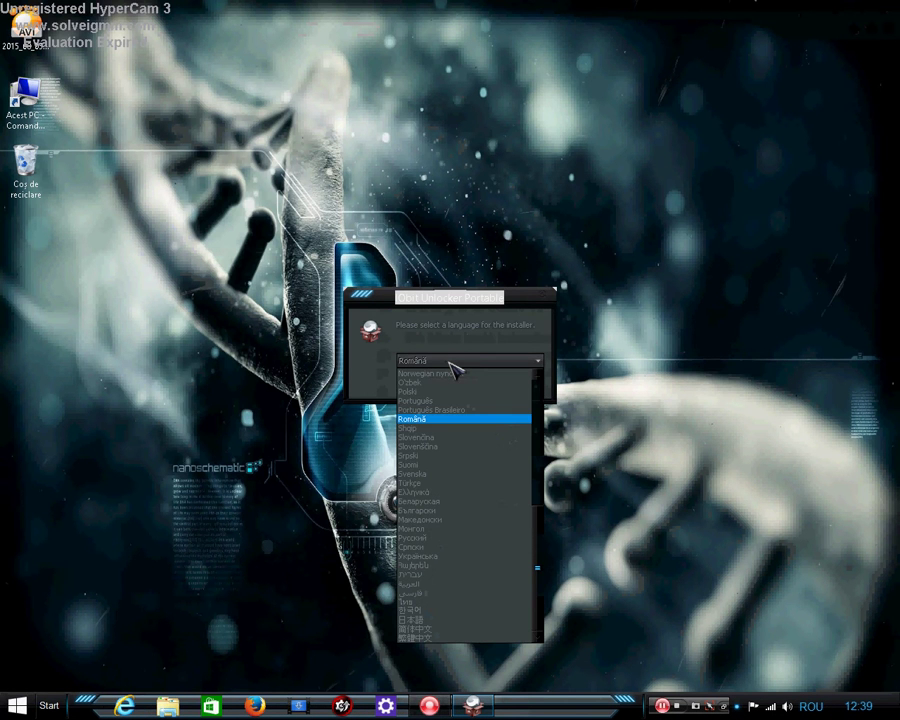
left_click(450, 363)
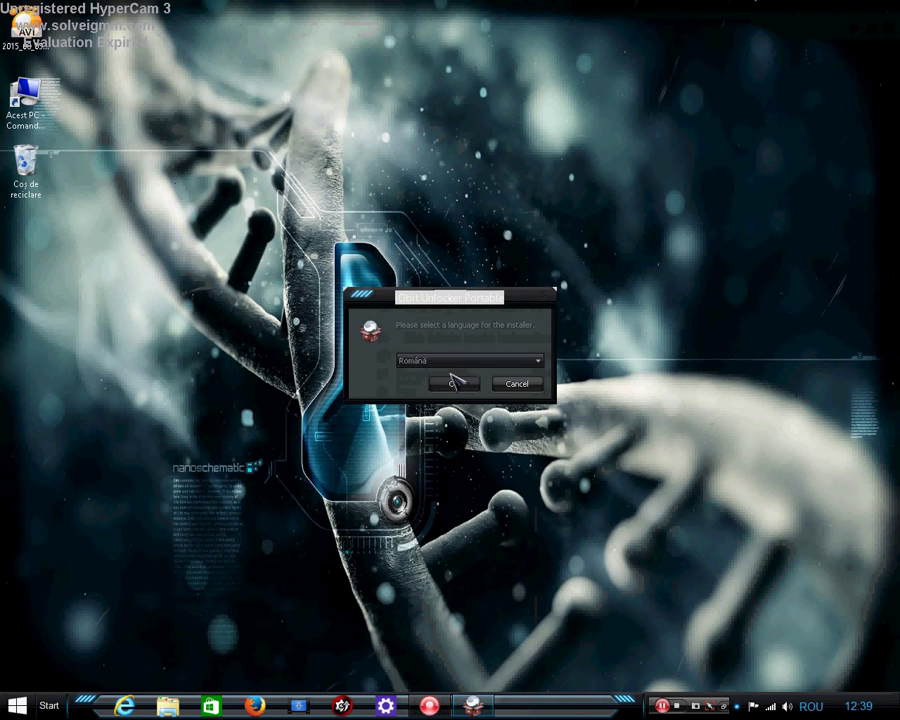
left_click(455, 382)
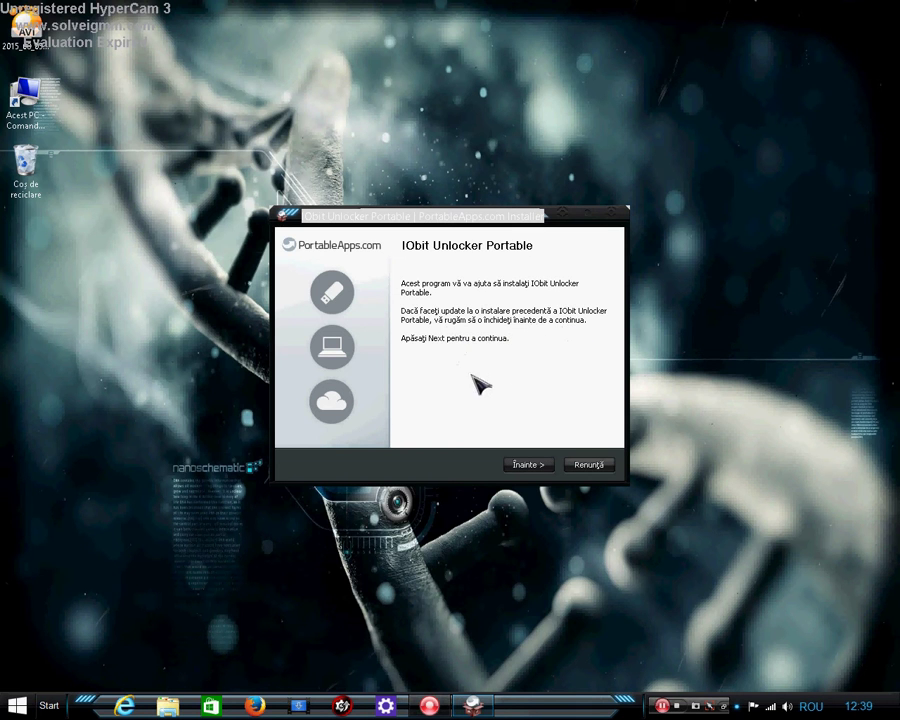
Proceed past the installer's welcome page, read through the IObit Unlocker license agreement and accept it
left_click(529, 465)
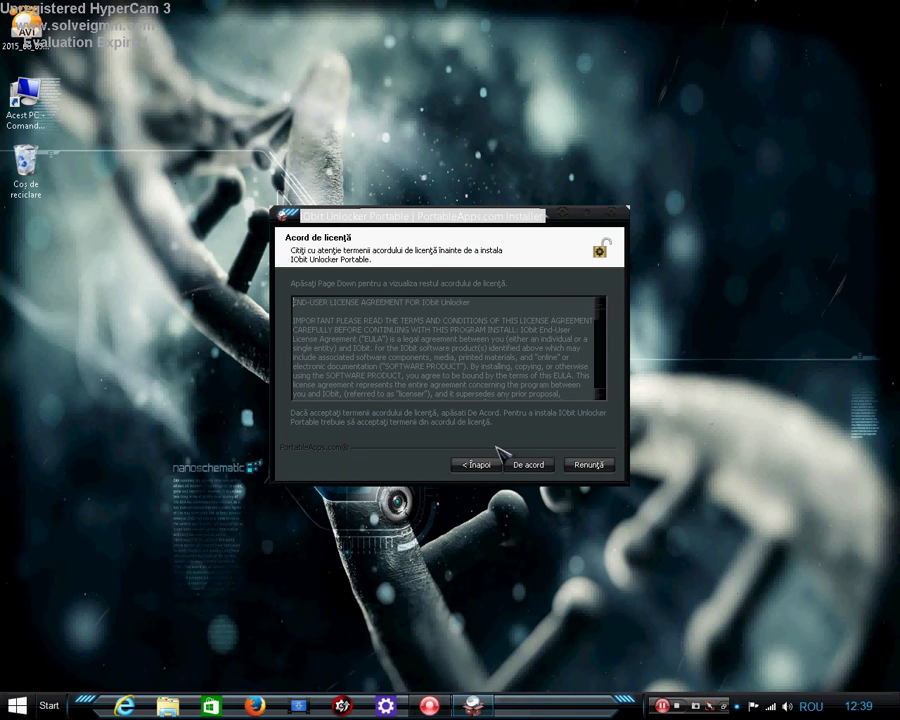
scroll(572, 340, "down", 10)
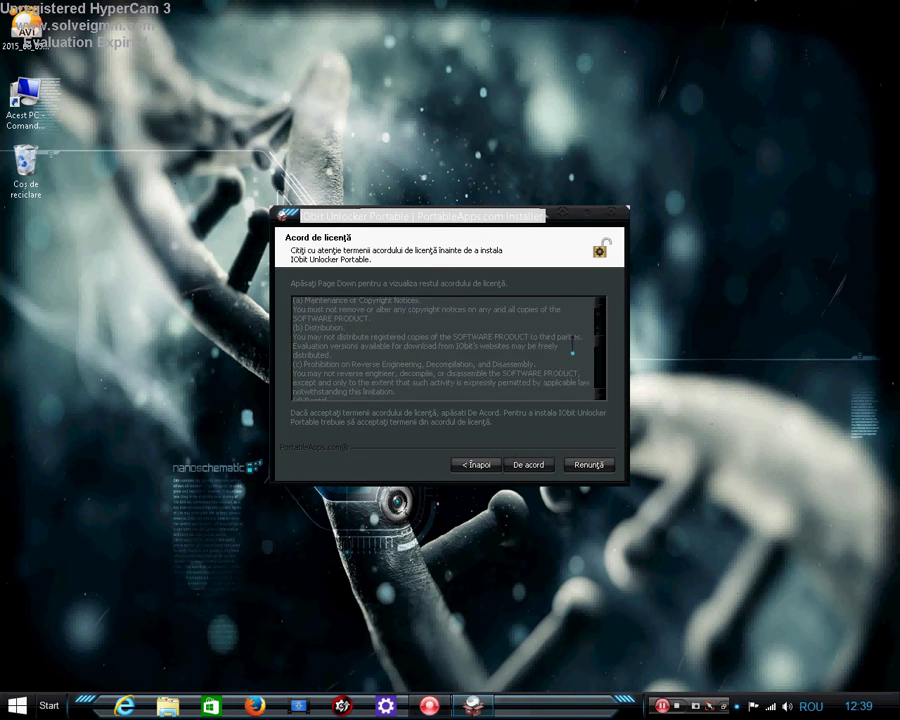
scroll(572, 340, "down", 5)
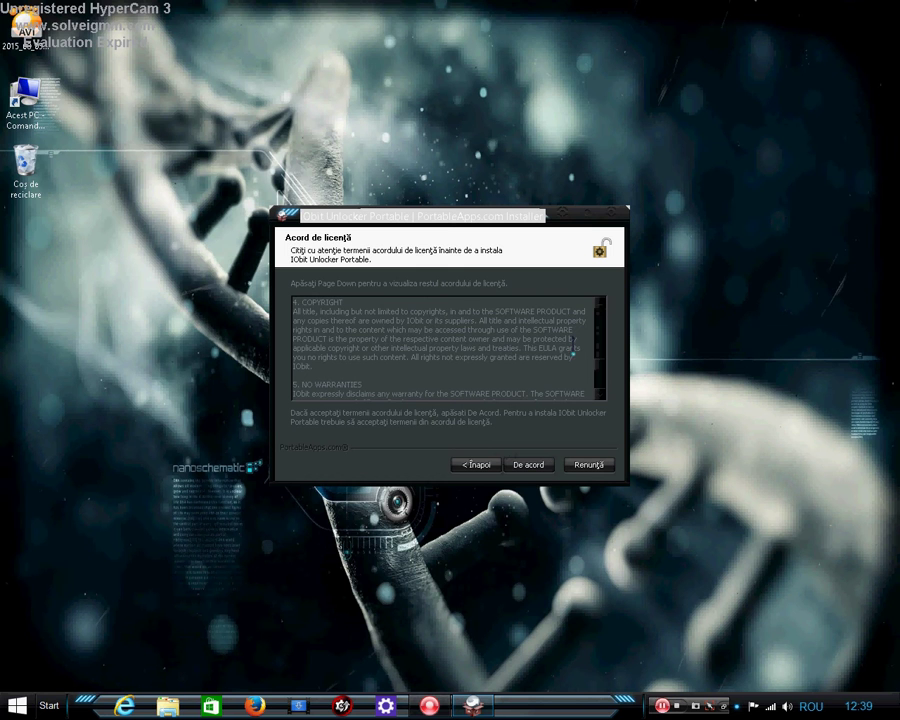
left_click(520, 466)
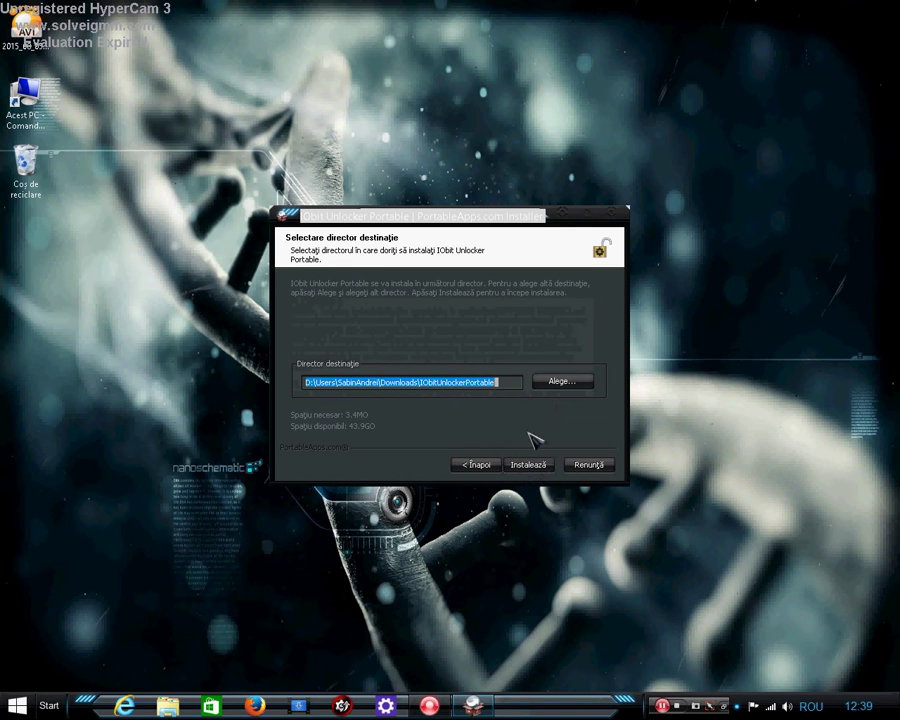
Browse for an installation destination and create a new folder inside the user's Desktop folder
left_click(562, 383)
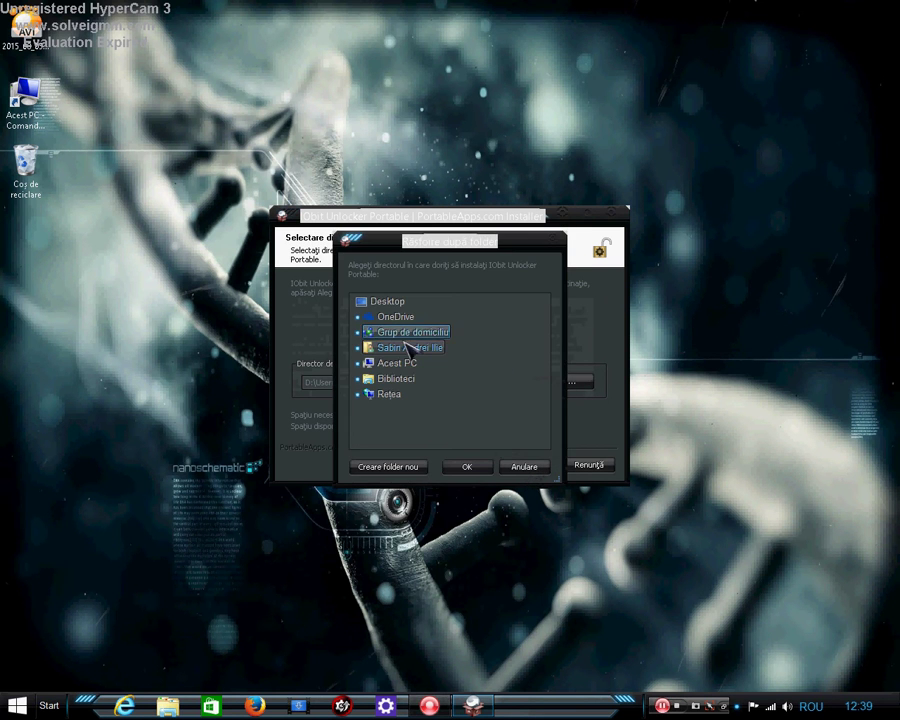
left_click(358, 348)
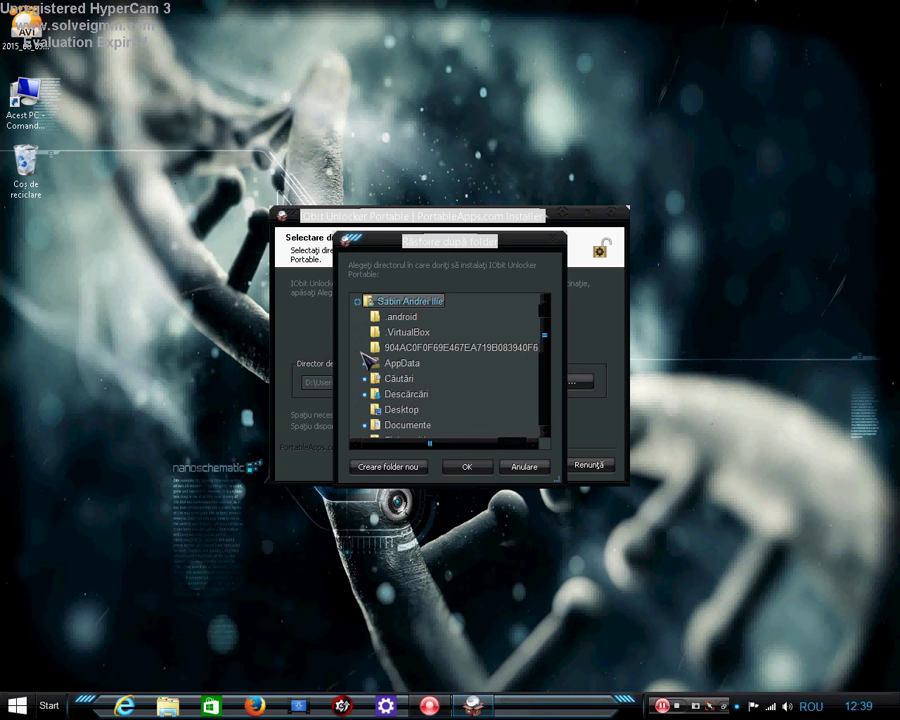
left_click(378, 411)
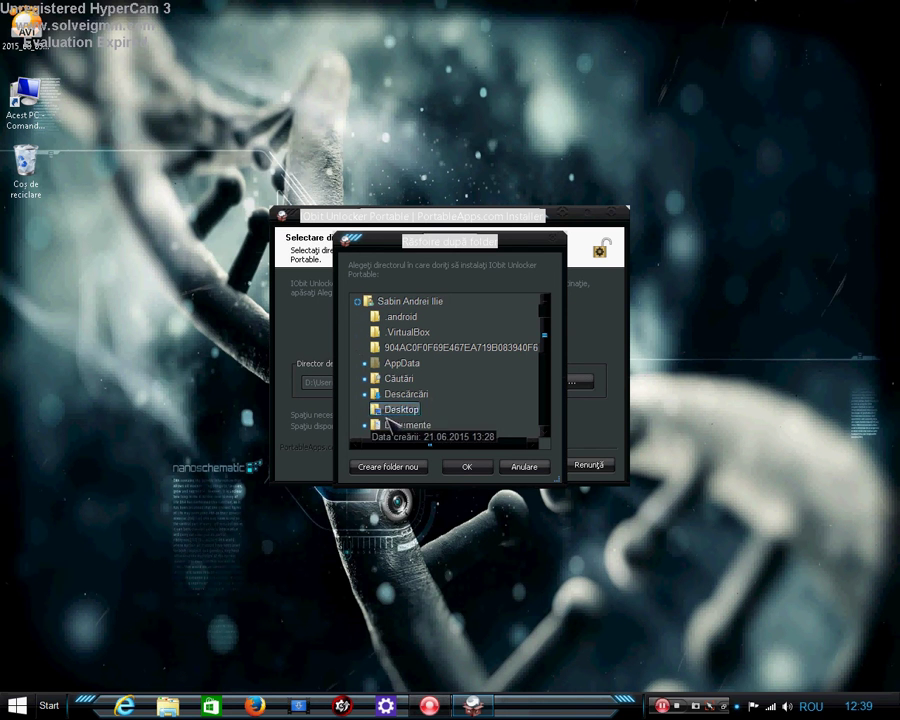
left_click(373, 468)
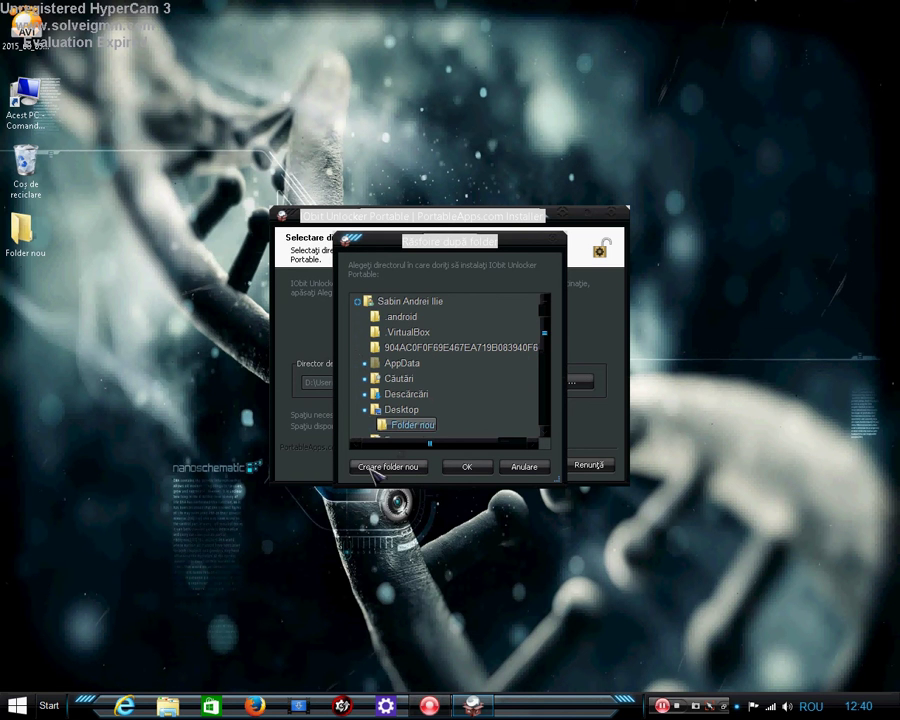
Rename the new Desktop folder as Iobit Unloker and confirm it as the installation destination
key("Return")
key("Down")
key("Down")
key("Down")
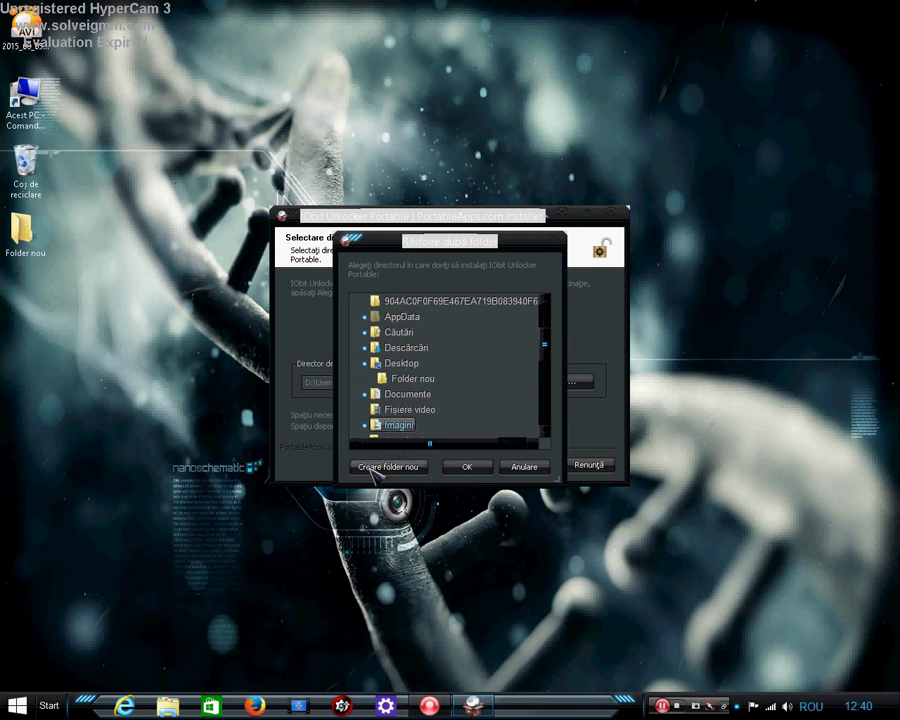
right_click(400, 385)
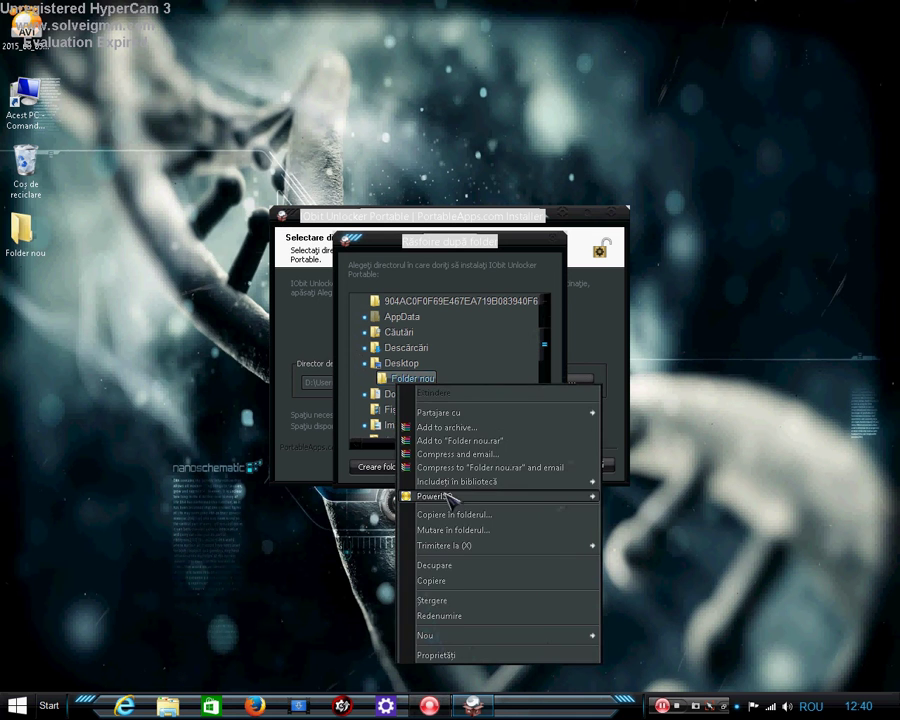
key("m")
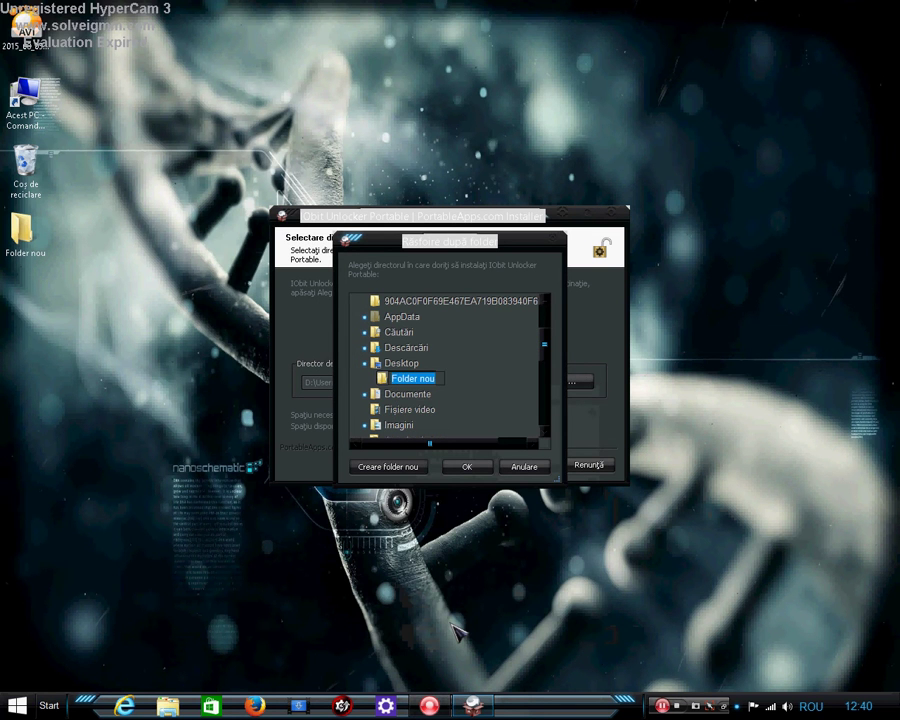
key("BackSpace")
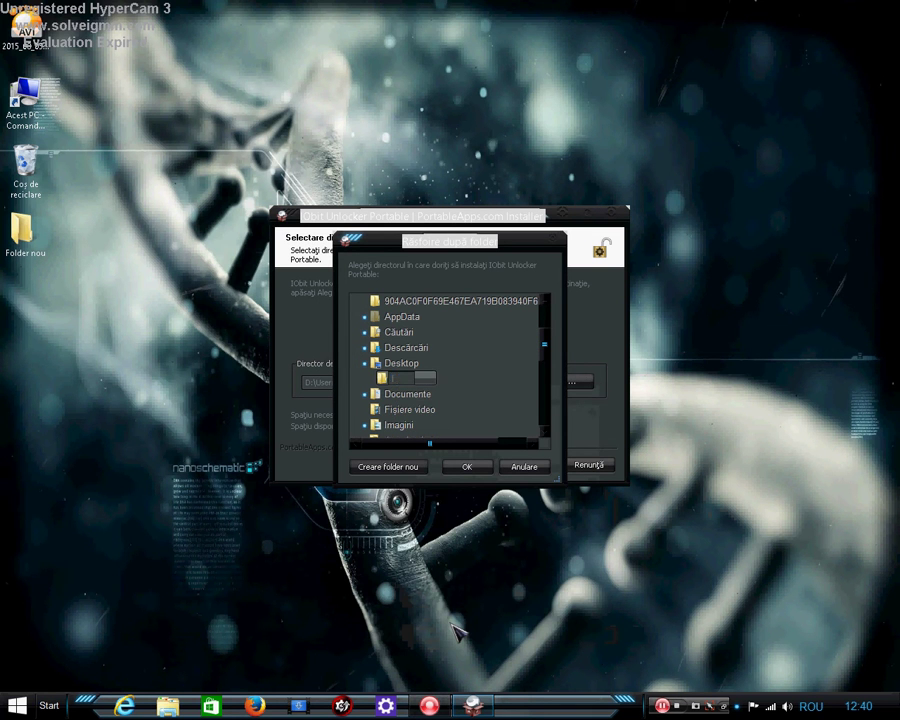
type("Iobit Unlocker")
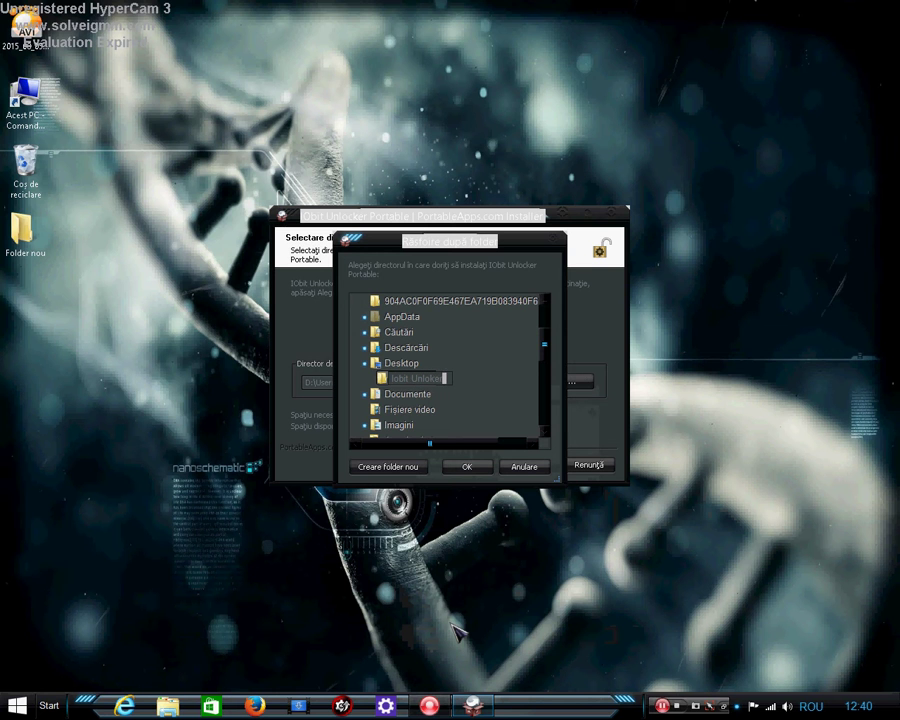
left_click(466, 467)
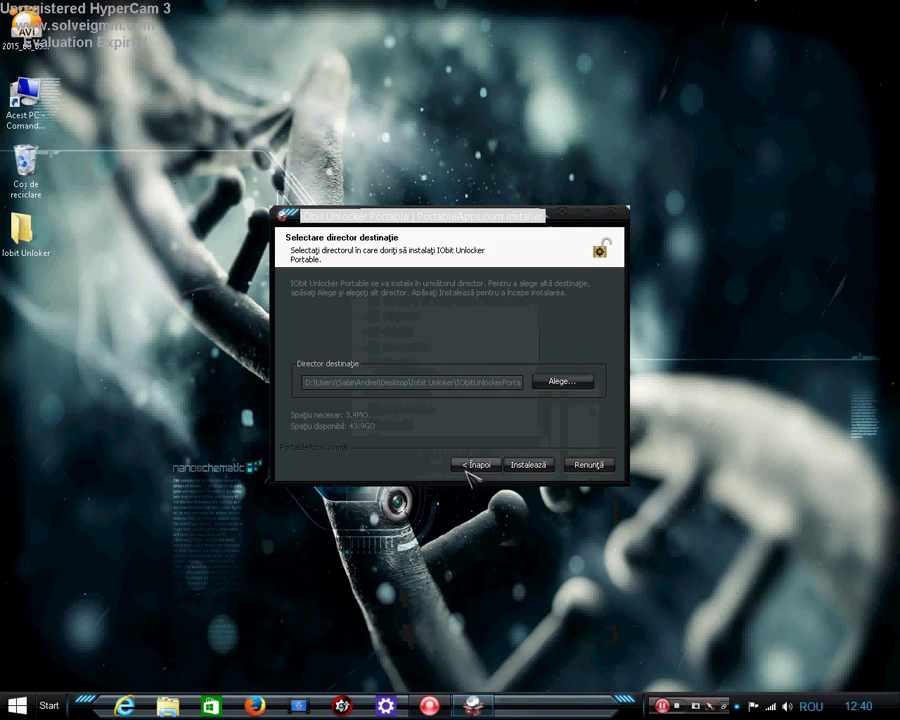
Install IObit Unlocker Portable into the chosen folder and finish the installer
left_click(520, 472)
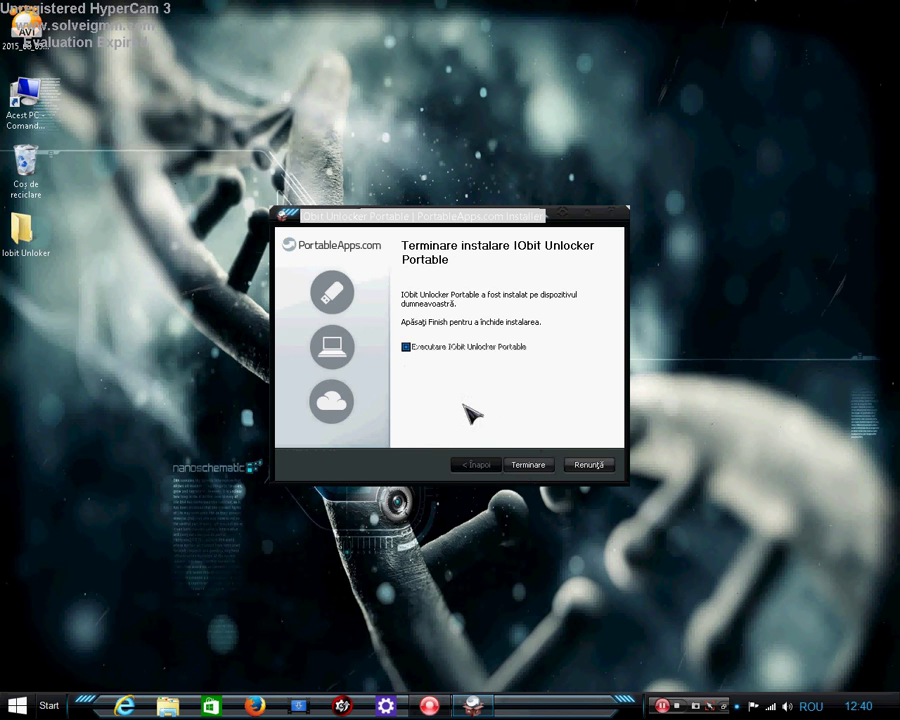
left_click(528, 465)
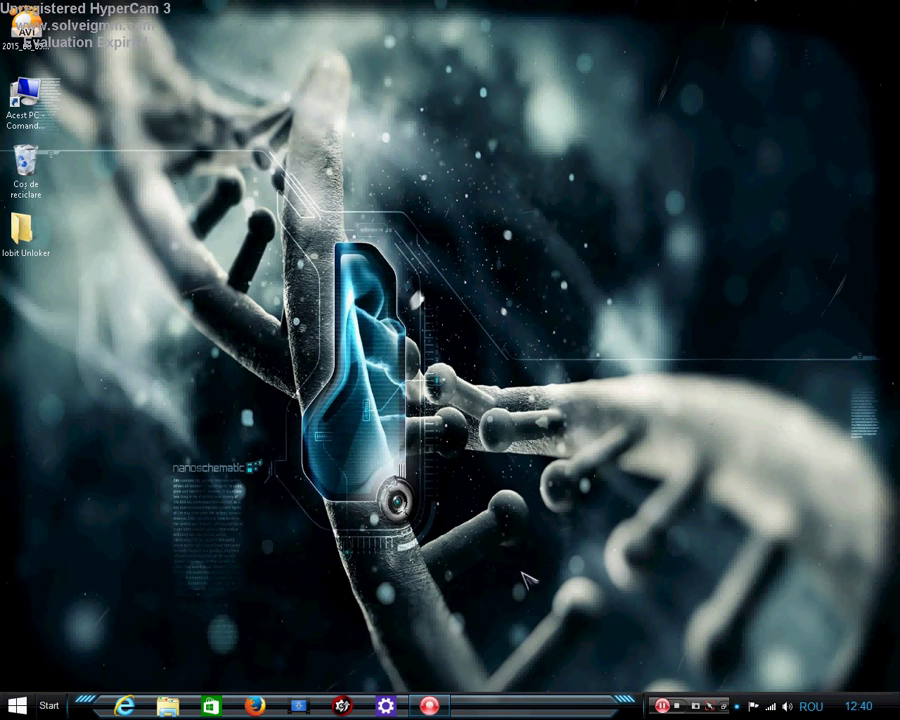
Open the Iobit Unloker desktop folder, enter its IObitUnlockerPortable subfolder and run IObitUnlockerPortable.exe
double_click(36, 258)
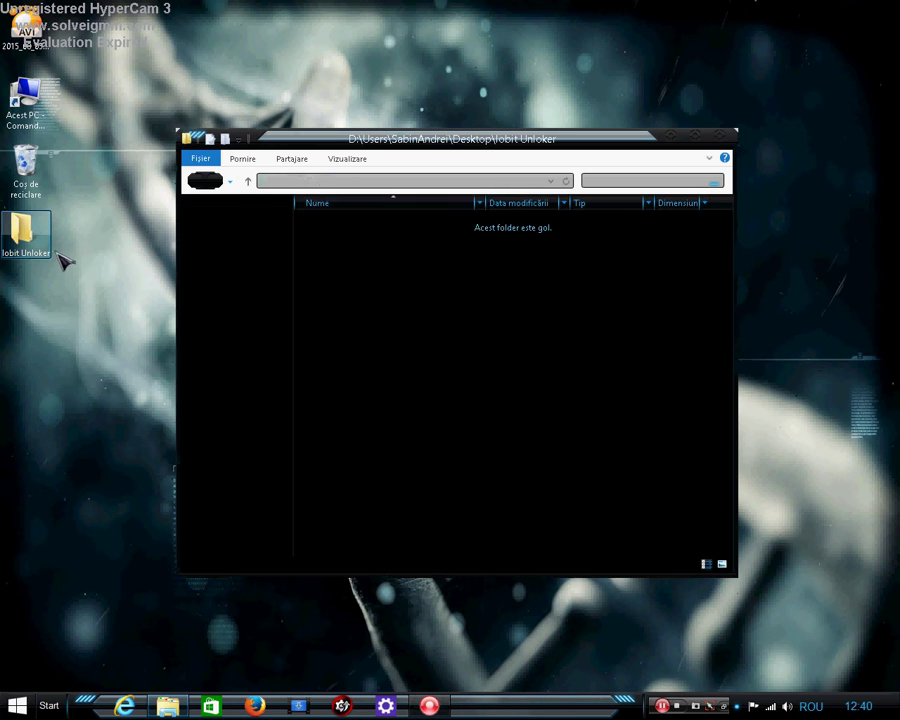
left_click(360, 226)
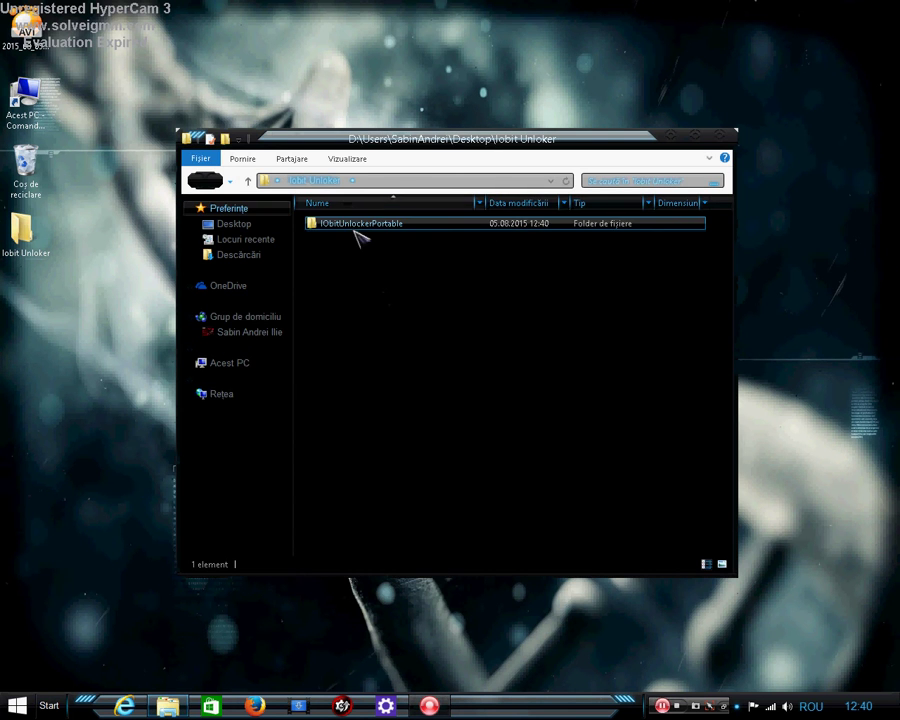
double_click(366, 225)
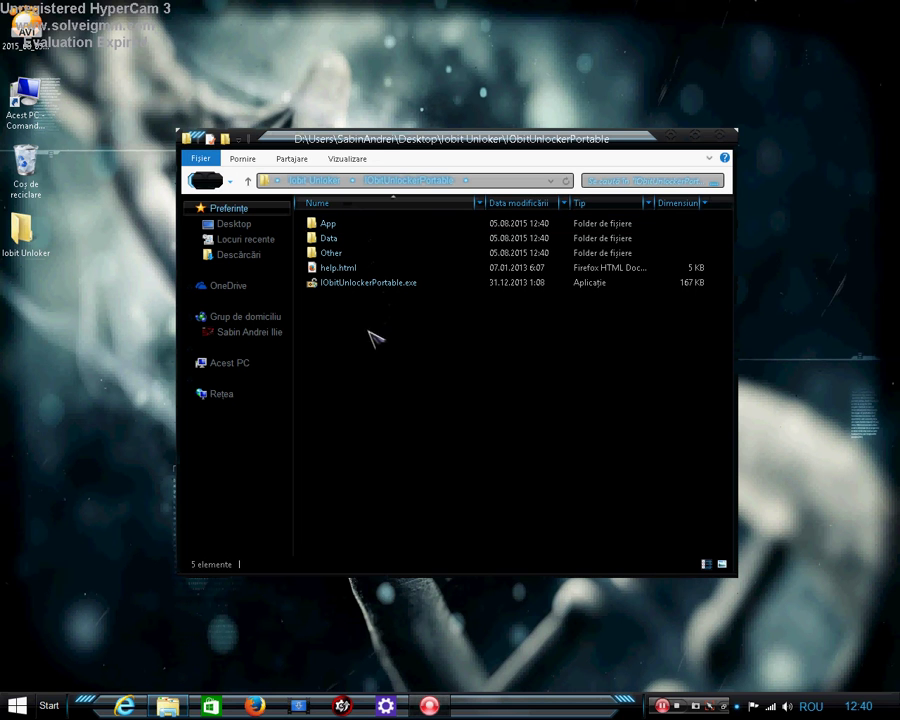
left_click(392, 284)
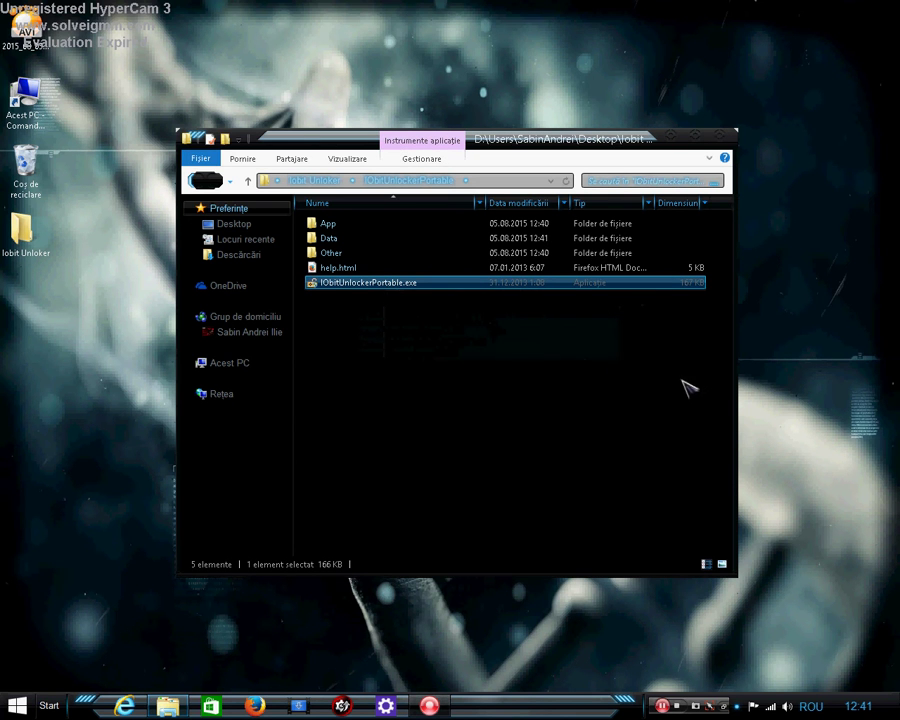
double_click(585, 284)
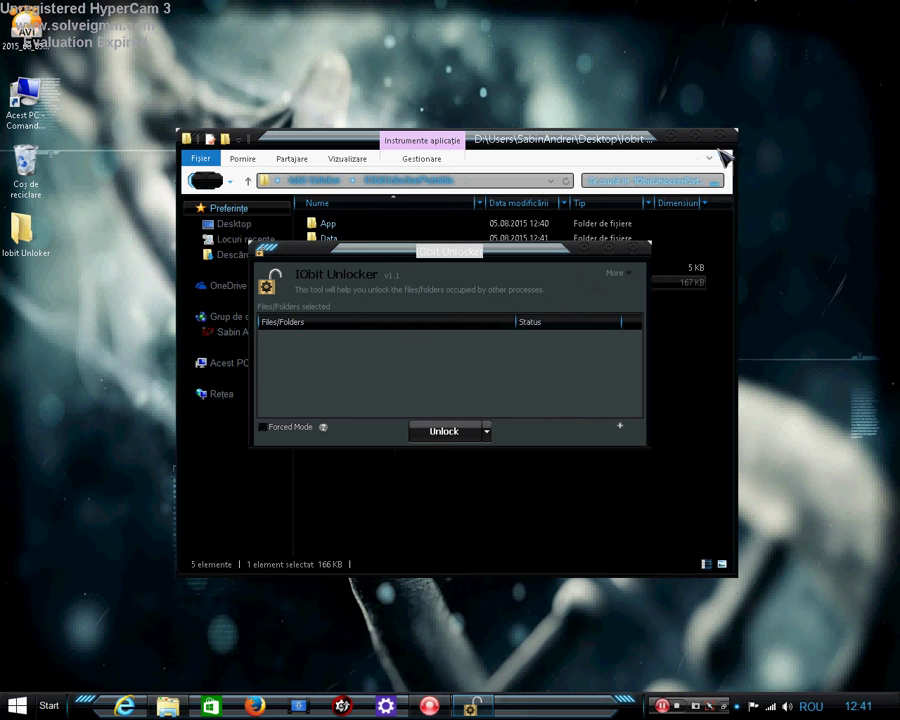
Open local disk E: from this PC's drive list and select the Mafaia II folder
left_click(222, 363)
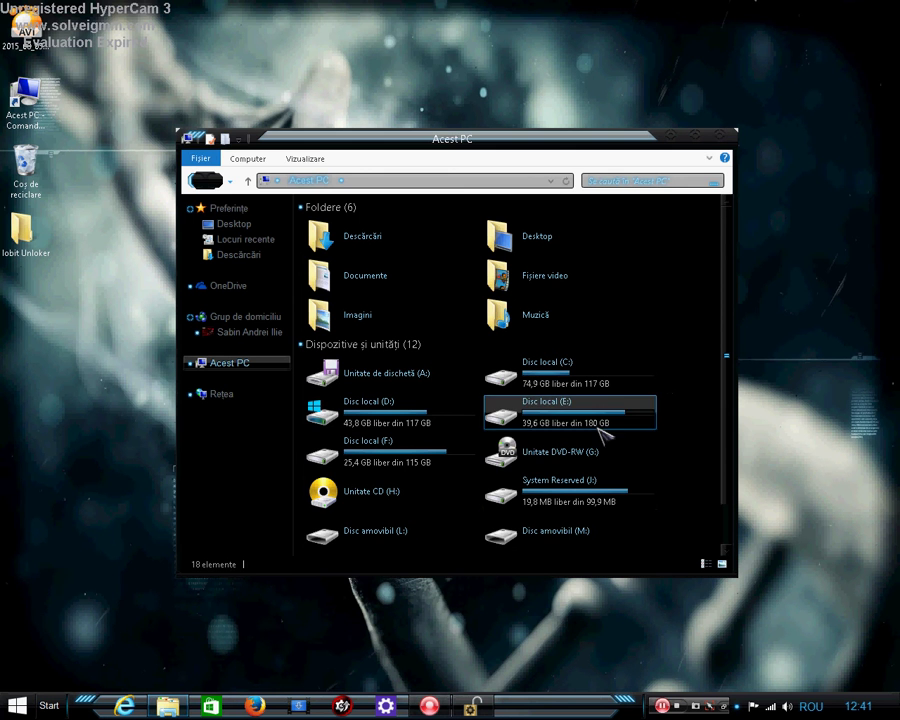
left_click(545, 407)
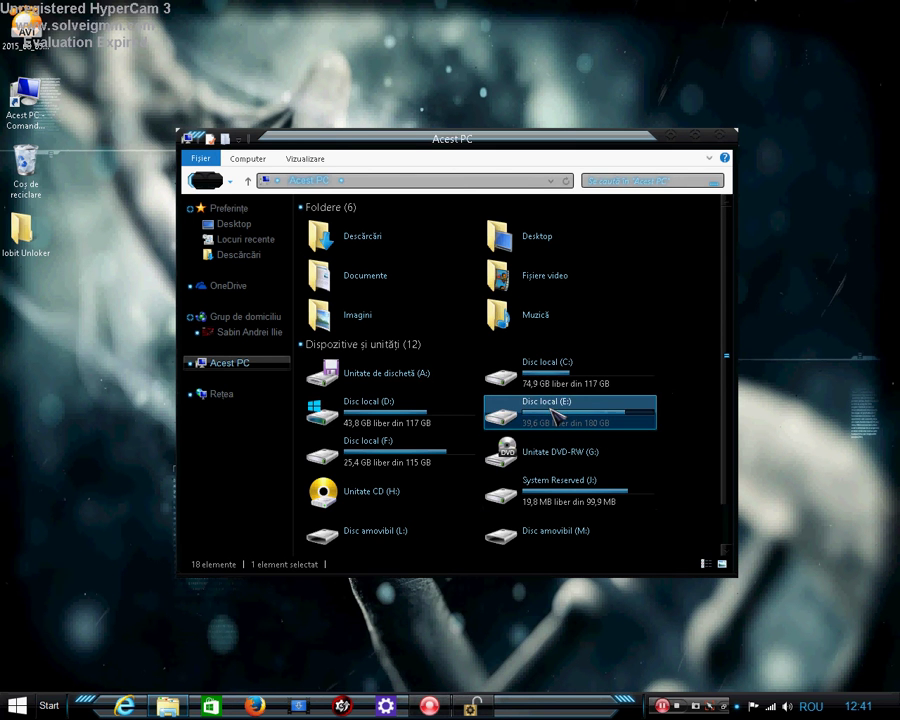
double_click(551, 411)
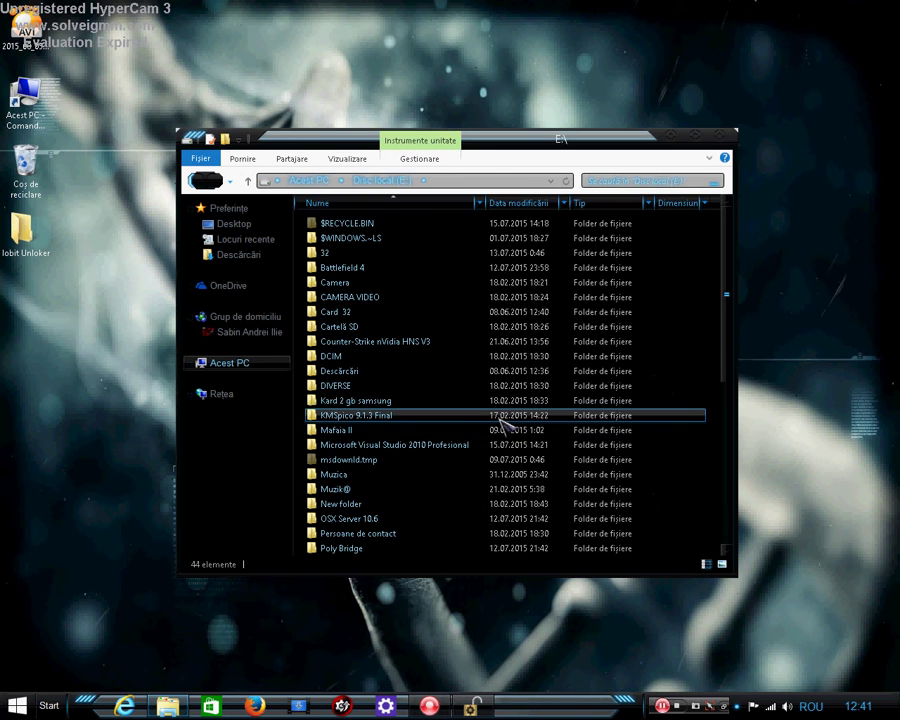
left_click(500, 414)
left_click(502, 425)
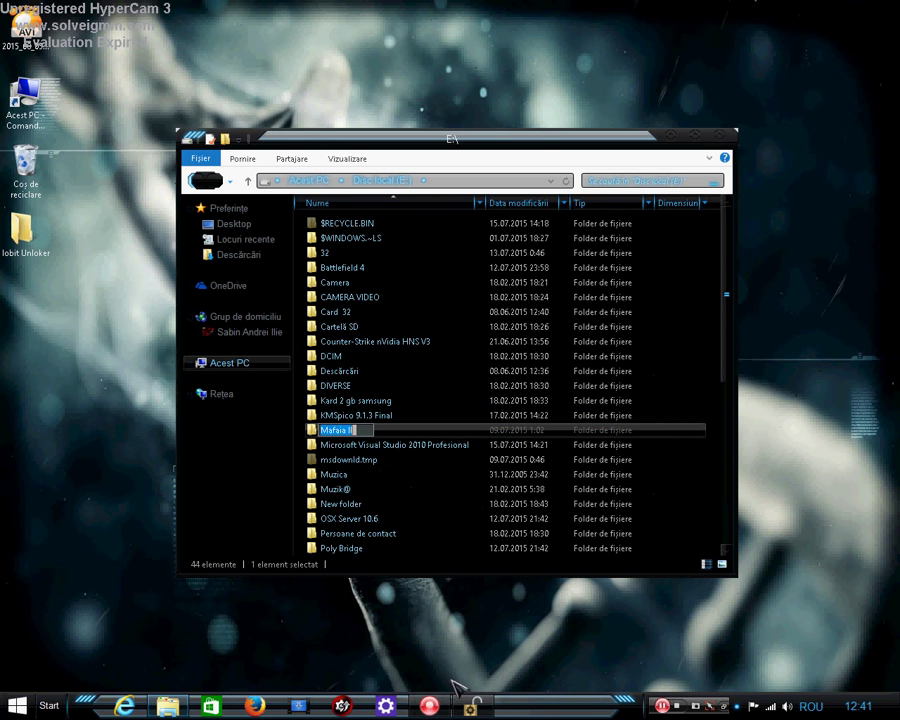
left_click(465, 430)
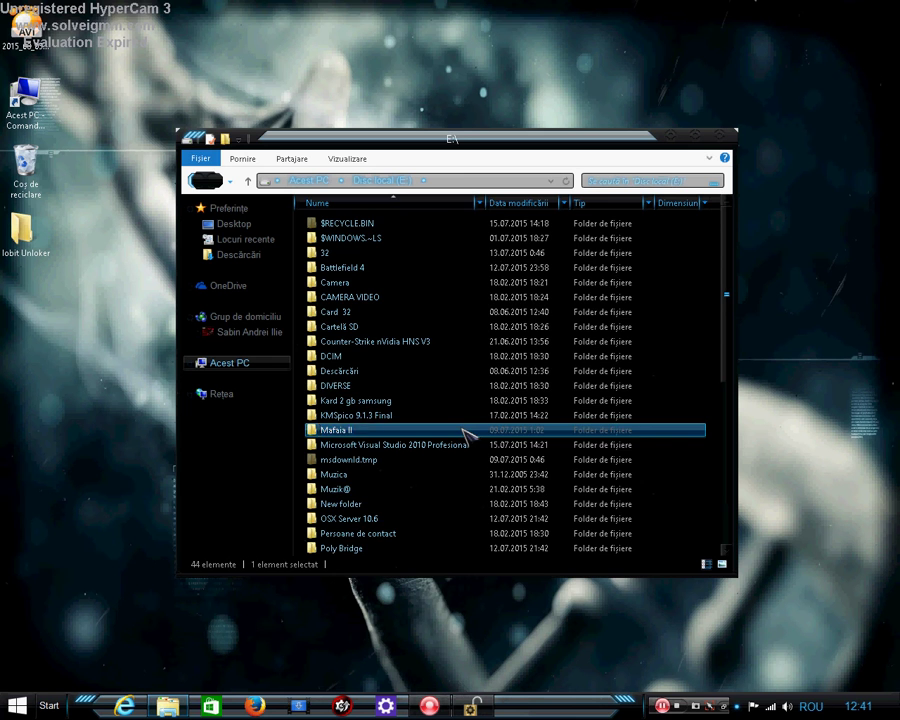
Inspect the contents of the Mafia II subfolder inside Mafaia II, select launcher.exe, and return to the root of drive E:
double_click(465, 430)
double_click(336, 224)
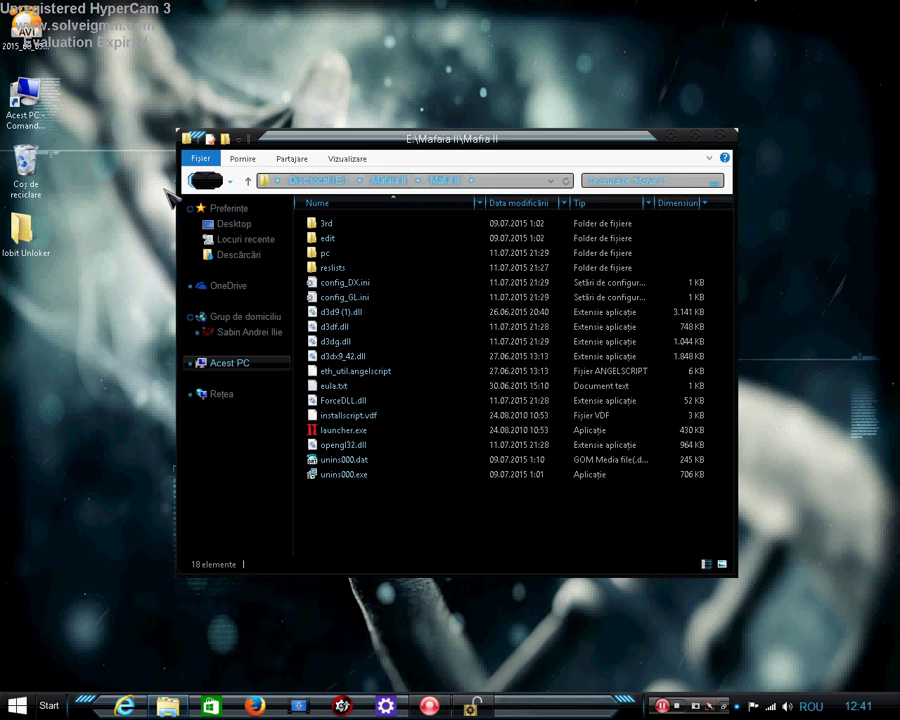
left_click(367, 432)
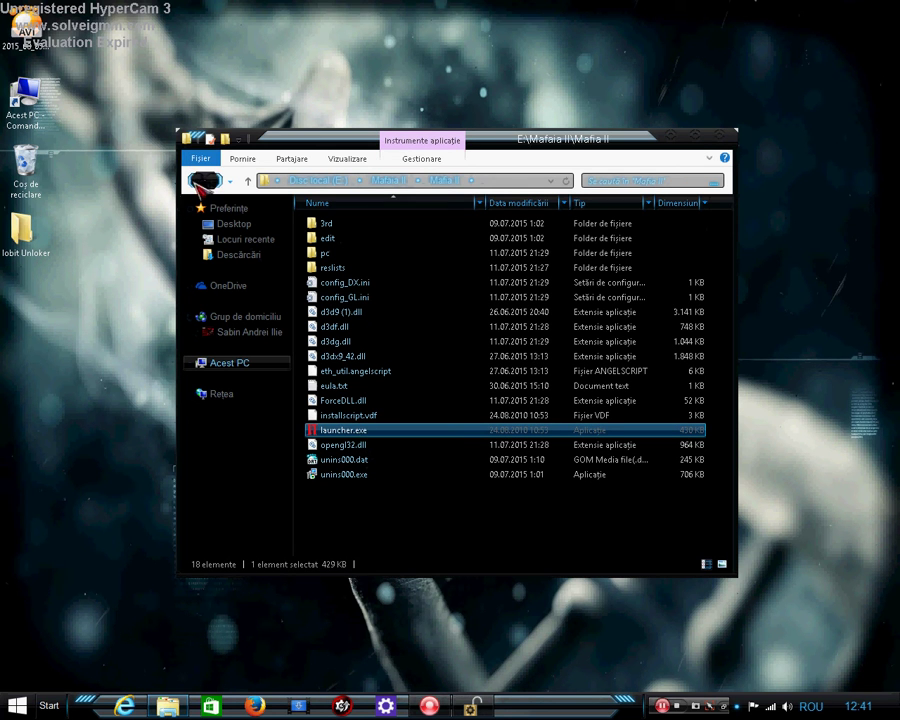
left_click(200, 182)
left_click(200, 182)
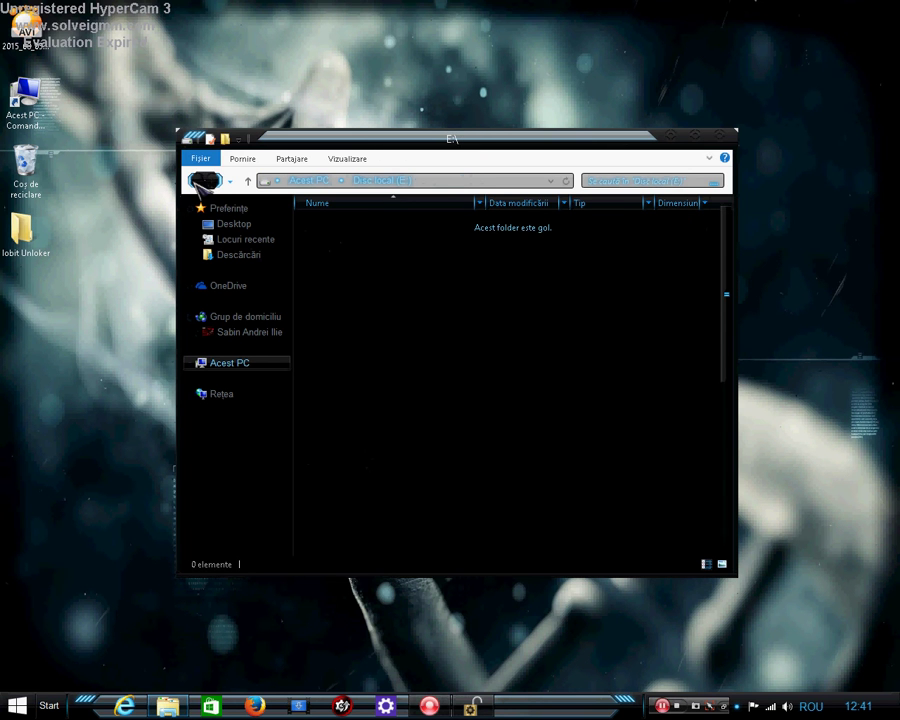
Bring IObit Unlocker forward, move it clear of the folder list and add the Mafaia II folder to its selected items
left_click(471, 706)
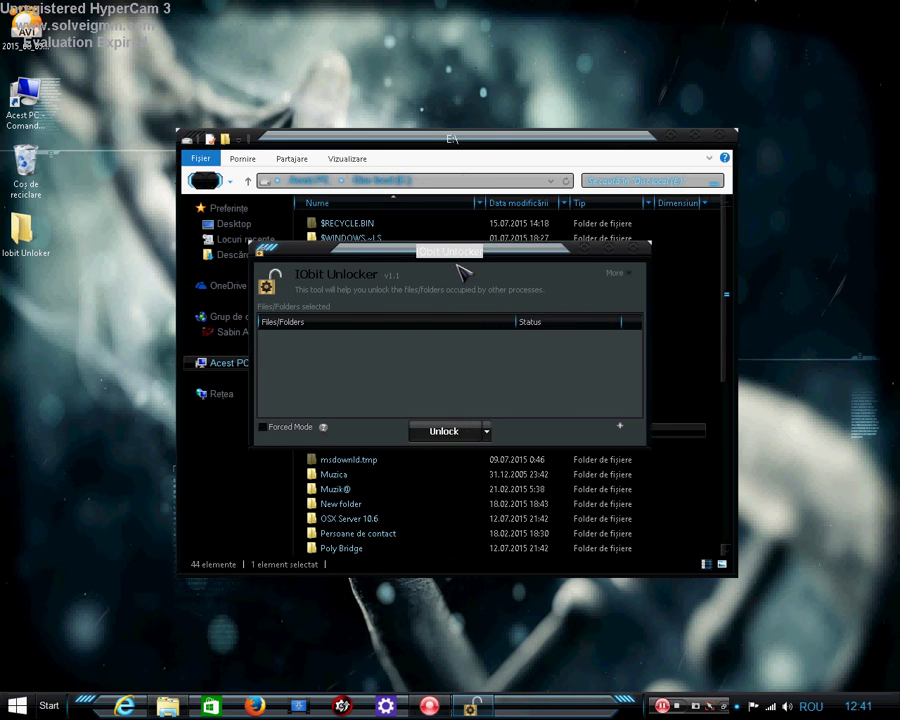
left_click_drag(459, 243, 342, 143)
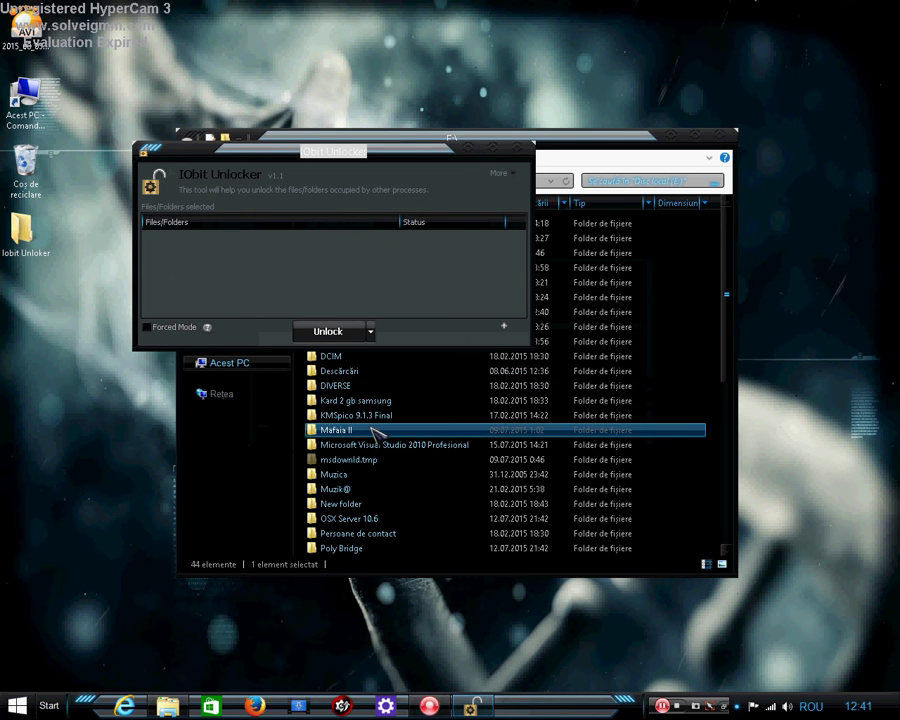
left_click_drag(372, 426, 264, 262)
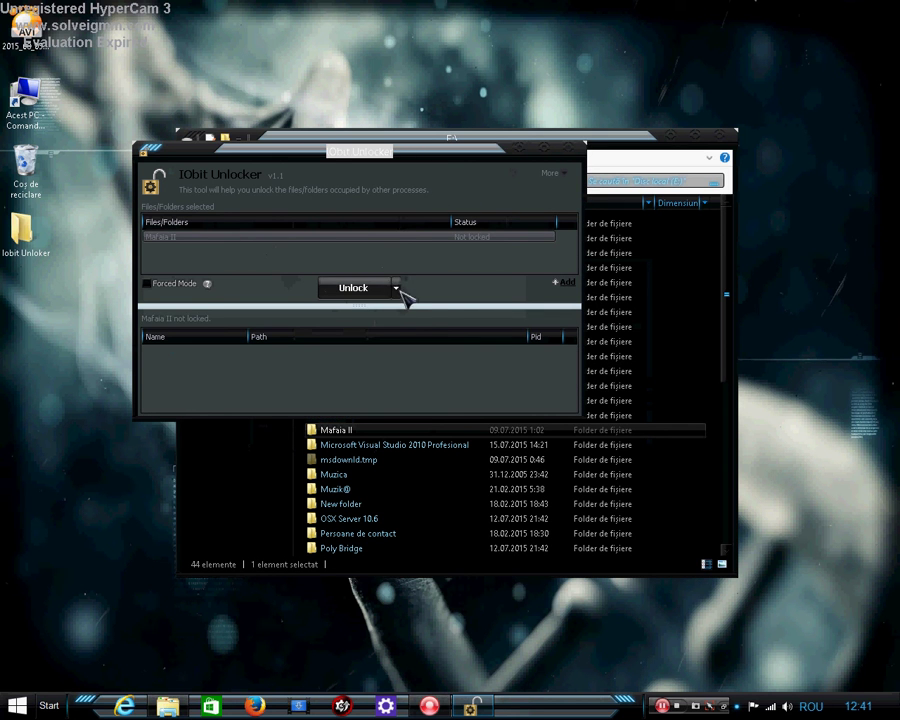
Try to Unlock & Delete the Mafaia II folder, accepting permanent deletion, and close IObit Unlocker
left_click(398, 293)
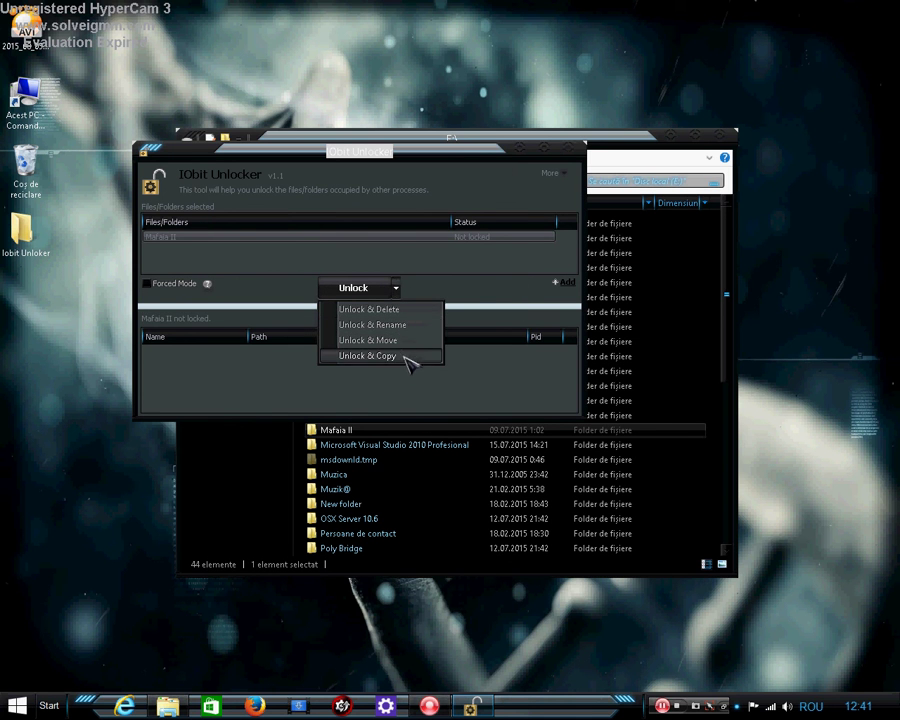
left_click(402, 310)
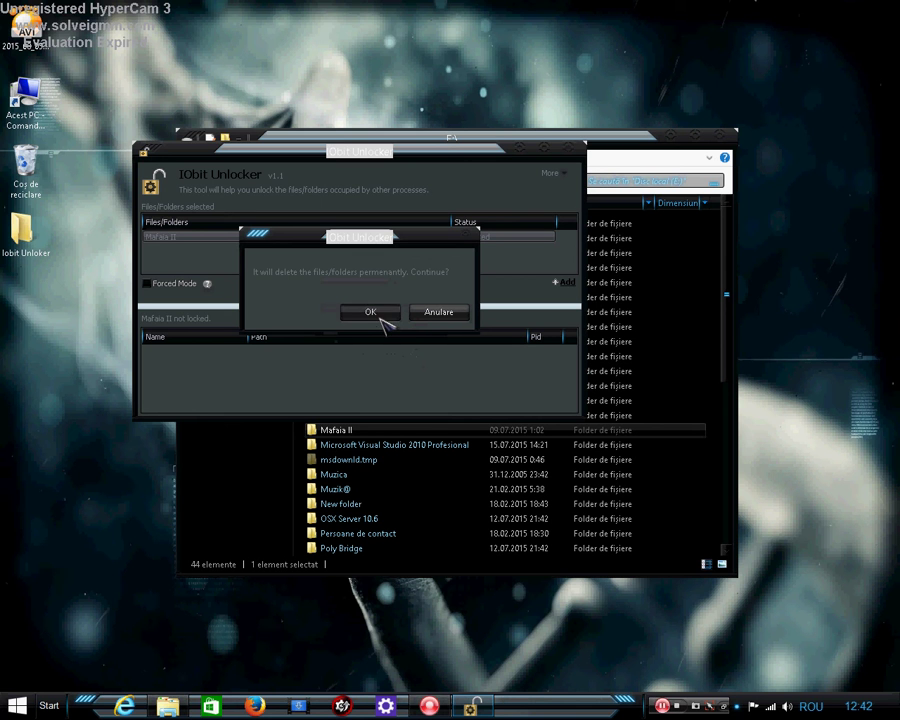
left_click(381, 318)
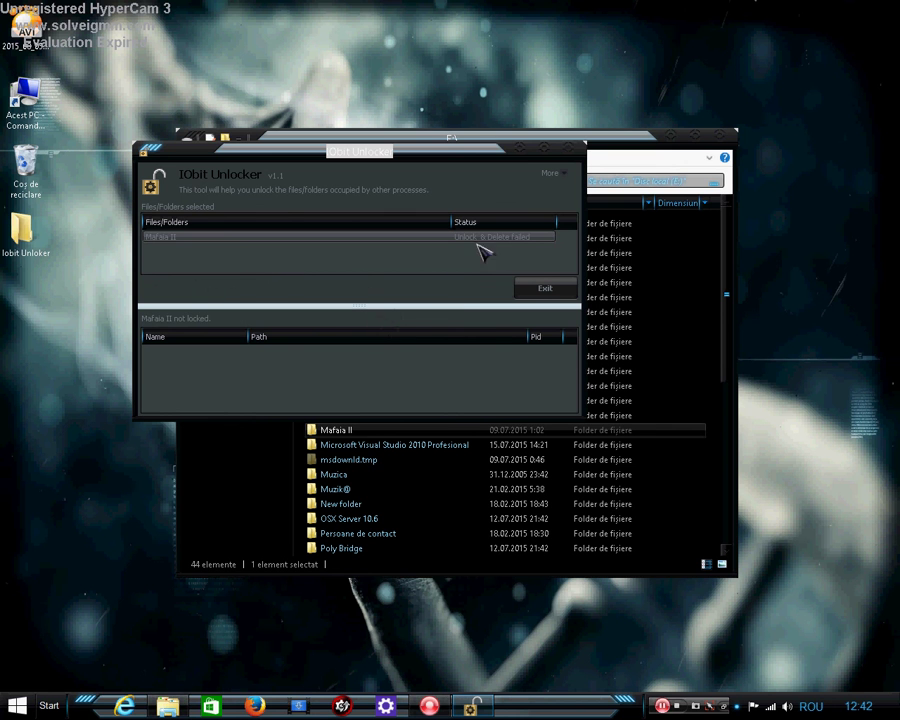
left_click(567, 149)
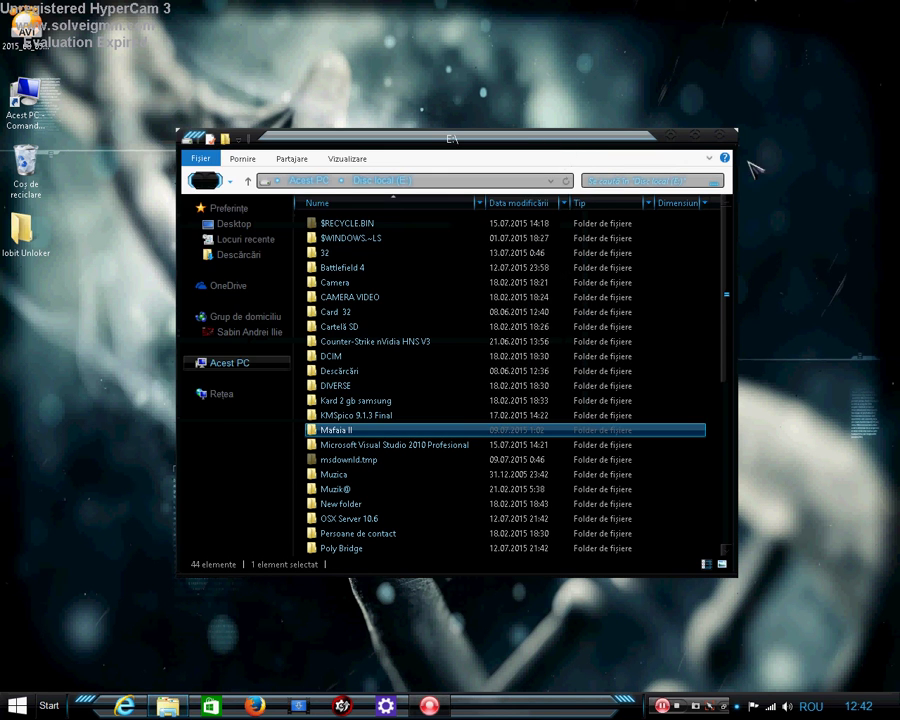
Close the drive E: window, check the contents of the Recycle Bin and close it
left_click(720, 136)
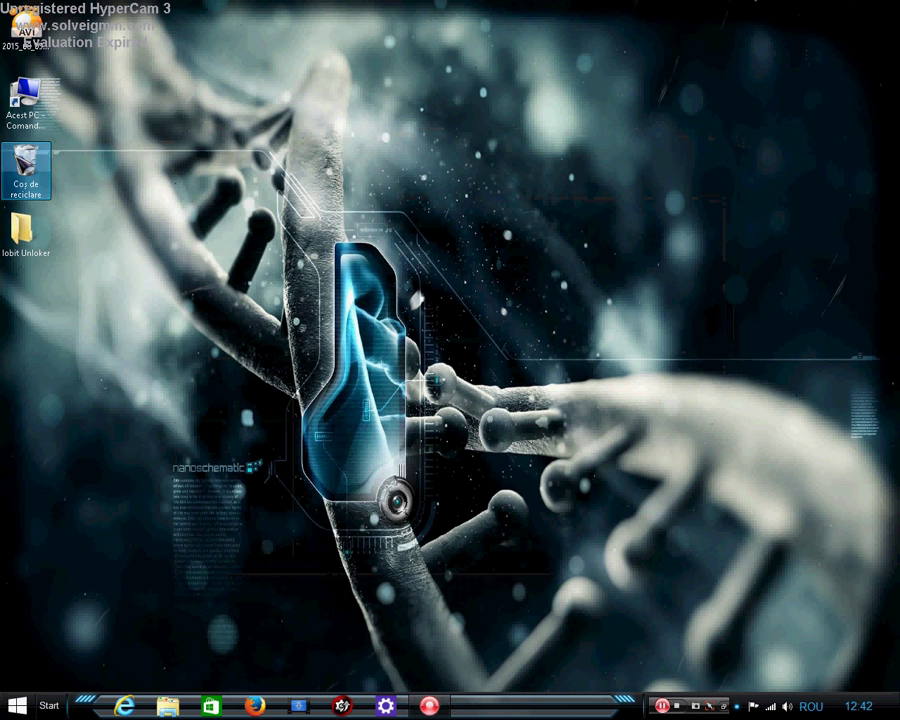
double_click(46, 194)
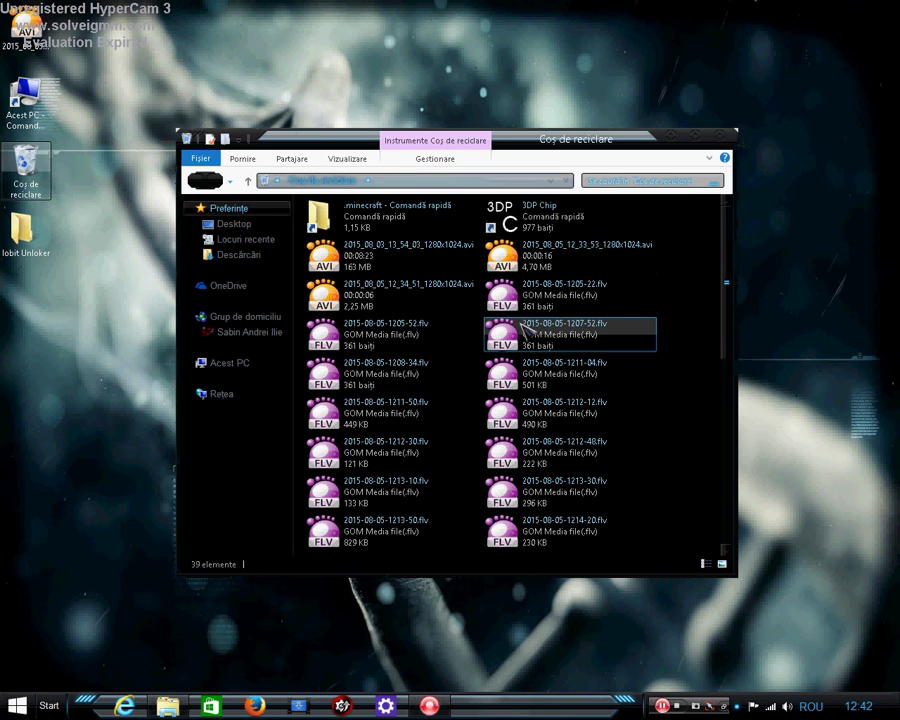
left_click(724, 137)
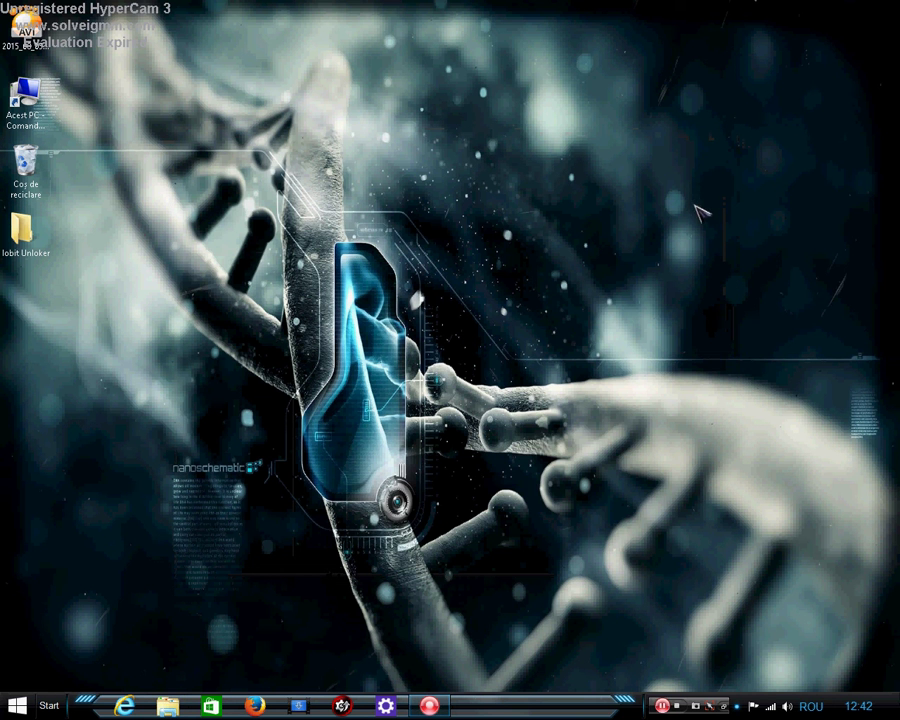